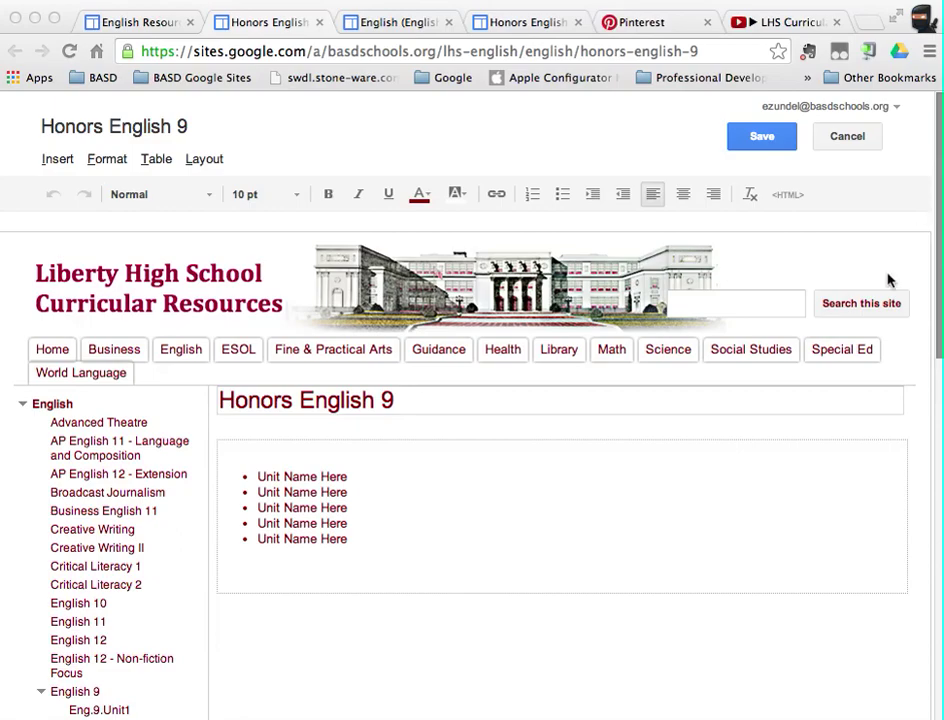
Cancel the Honors English 9 page edit, keeping its five 'Unit Name Here' placeholders unchanged.
scroll(880, 300, down, 2)
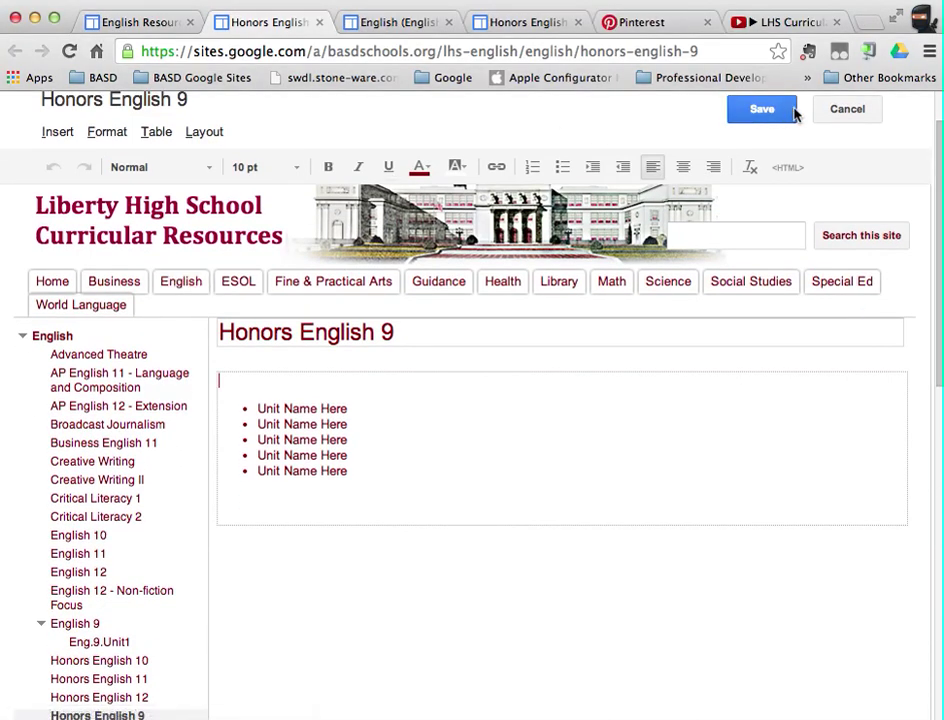
click(840, 109)
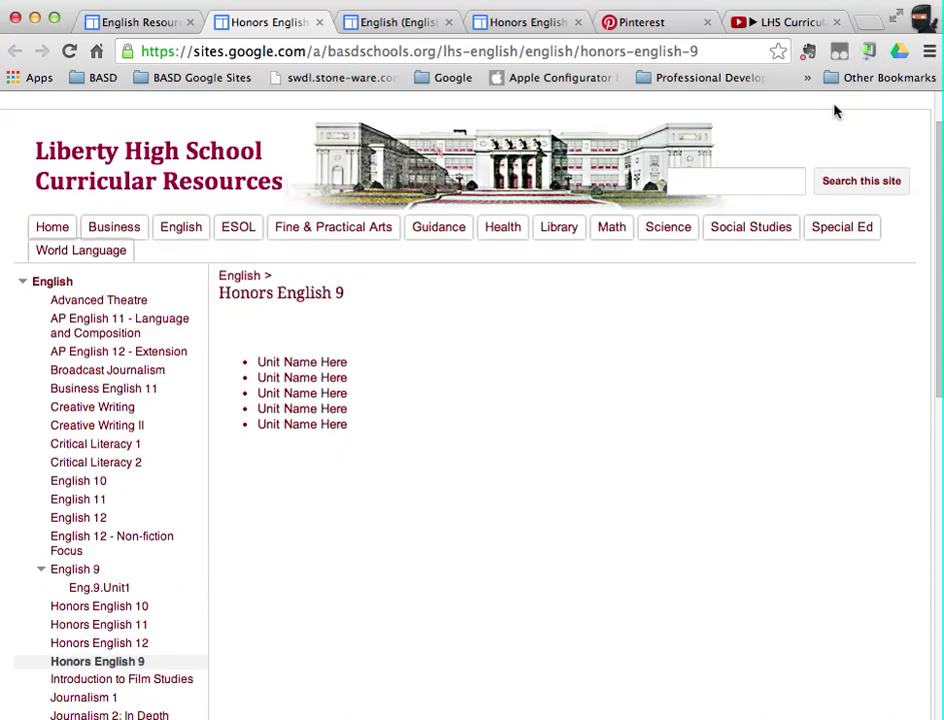
From the English department page's course list, open Honors English 9 in a new tab.
click(181, 228)
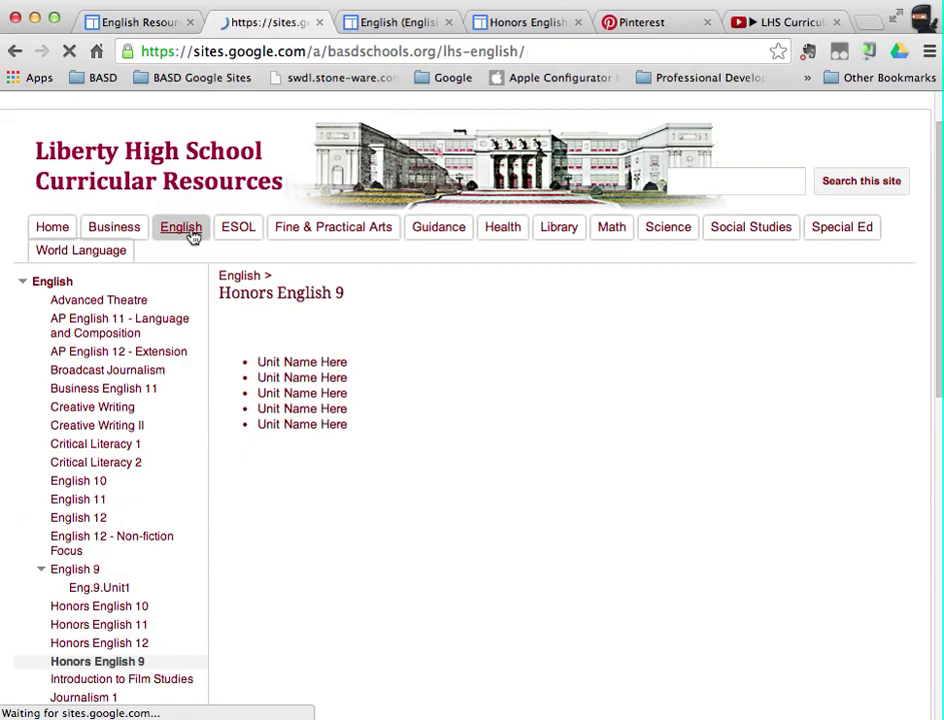
scroll(193, 236, down, 1)
scroll(193, 236, down, 2)
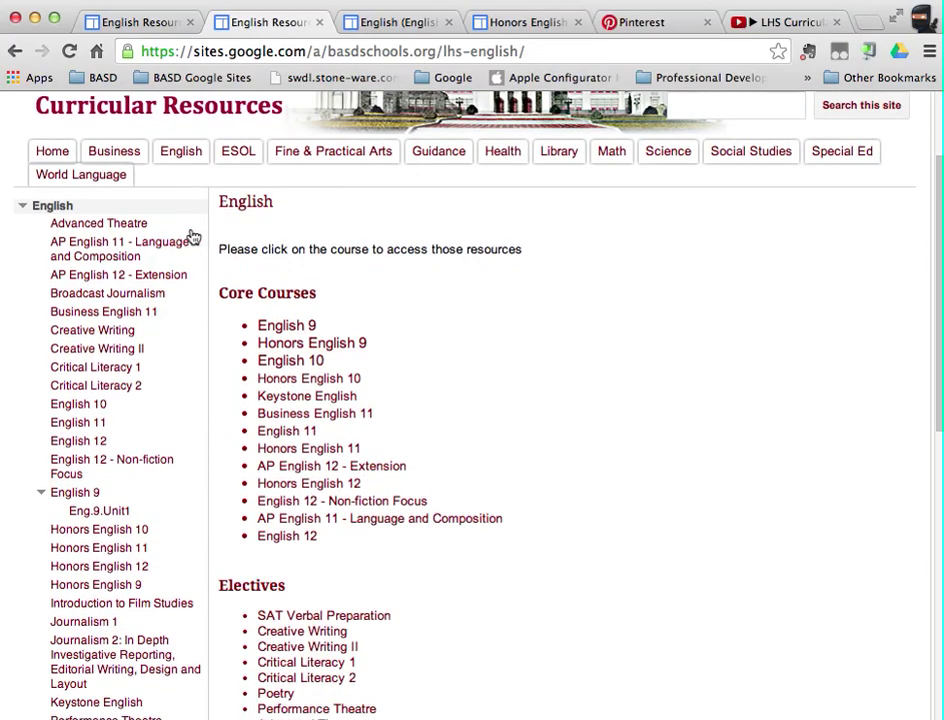
scroll(193, 236, up, 3)
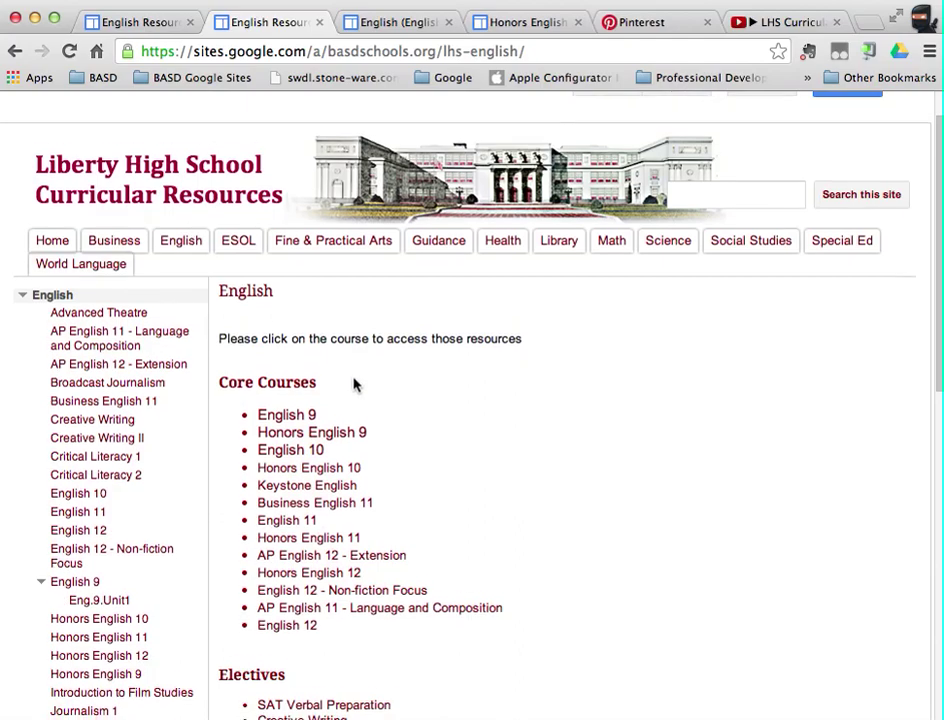
scroll(354, 383, down, 1)
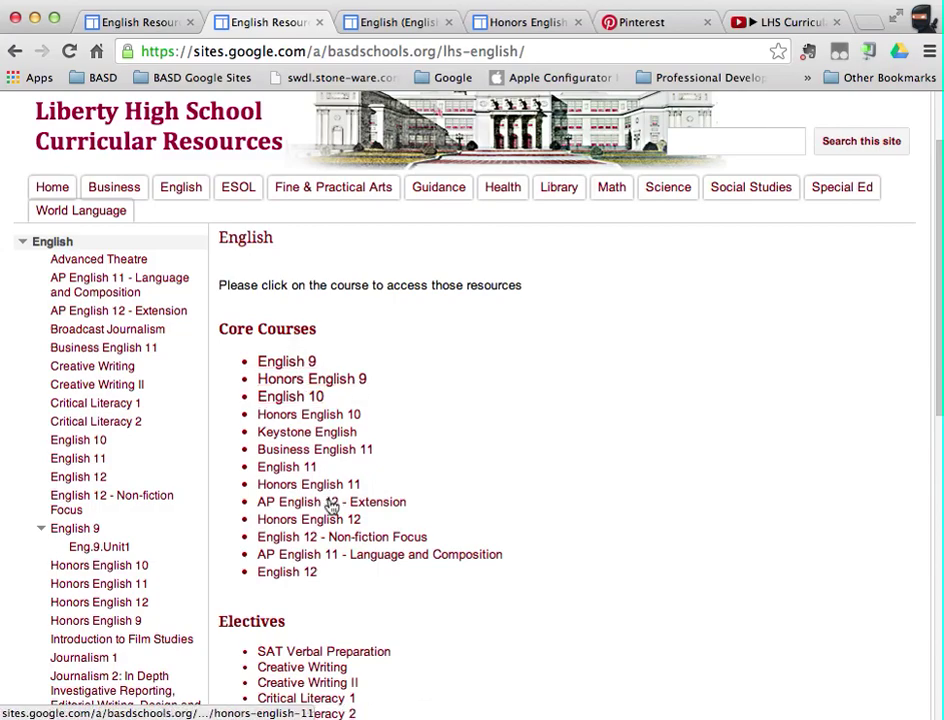
click(322, 388)
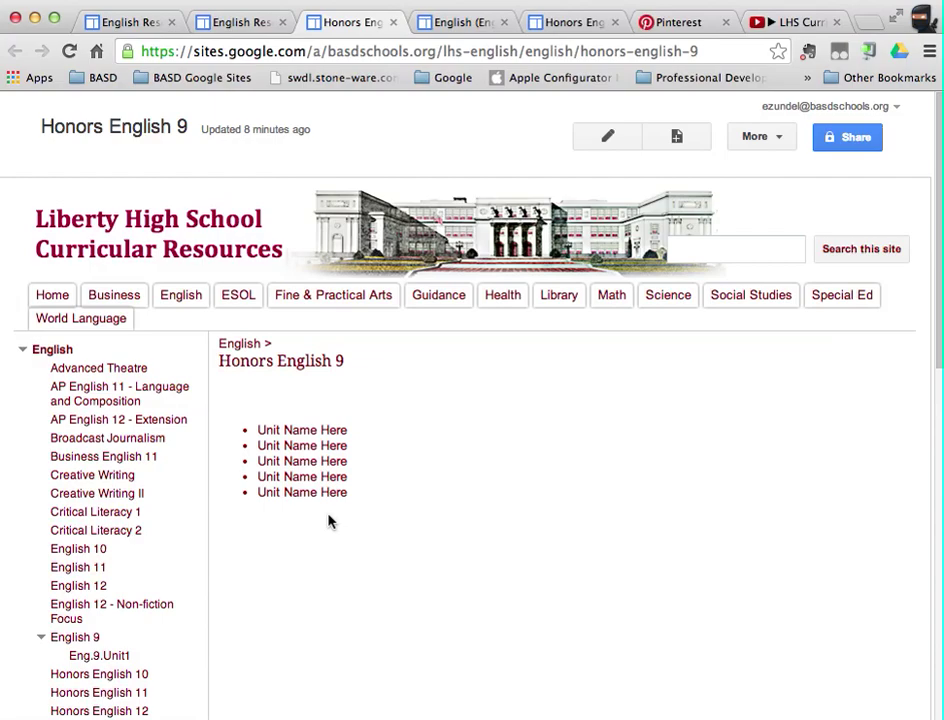
Switch the Honors English 9 page into edit mode with the pencil Edit page button.
click(612, 140)
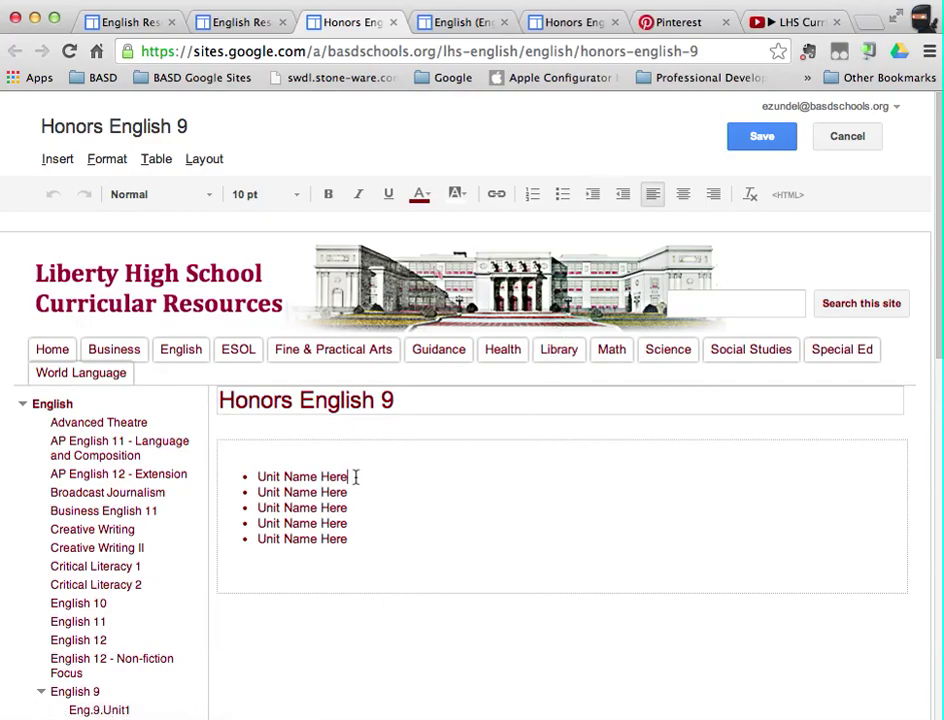
Change the five bullets to read Unit 1, Unit 2, Unit 3, Unit 4, Unit 5, then select 'Unit 1'.
drag(352, 477, 283, 474)
text(1)
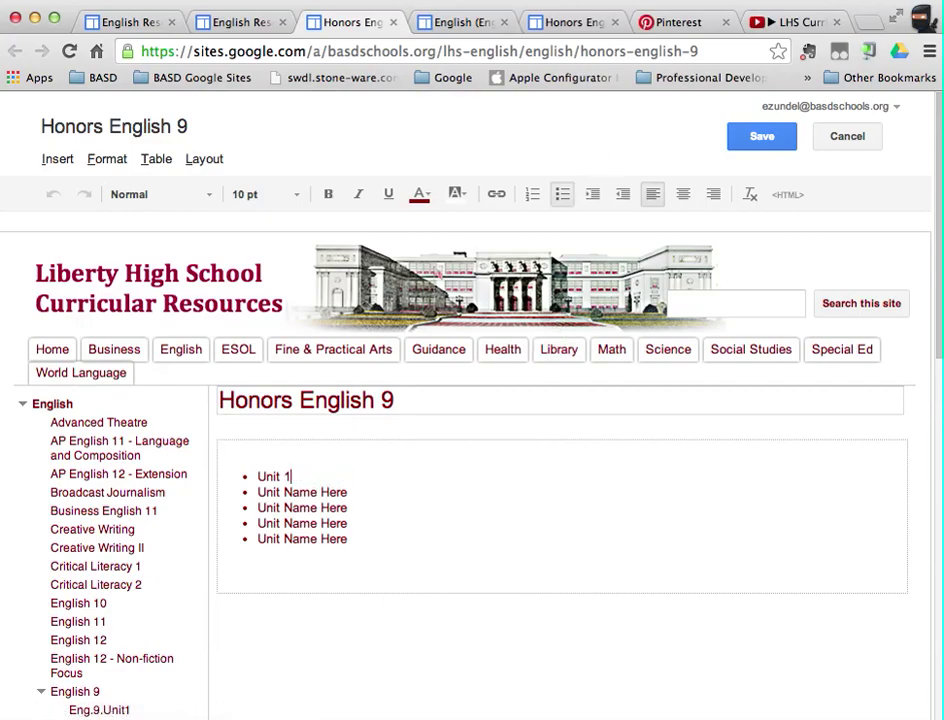
drag(365, 496, 287, 494)
text(2)
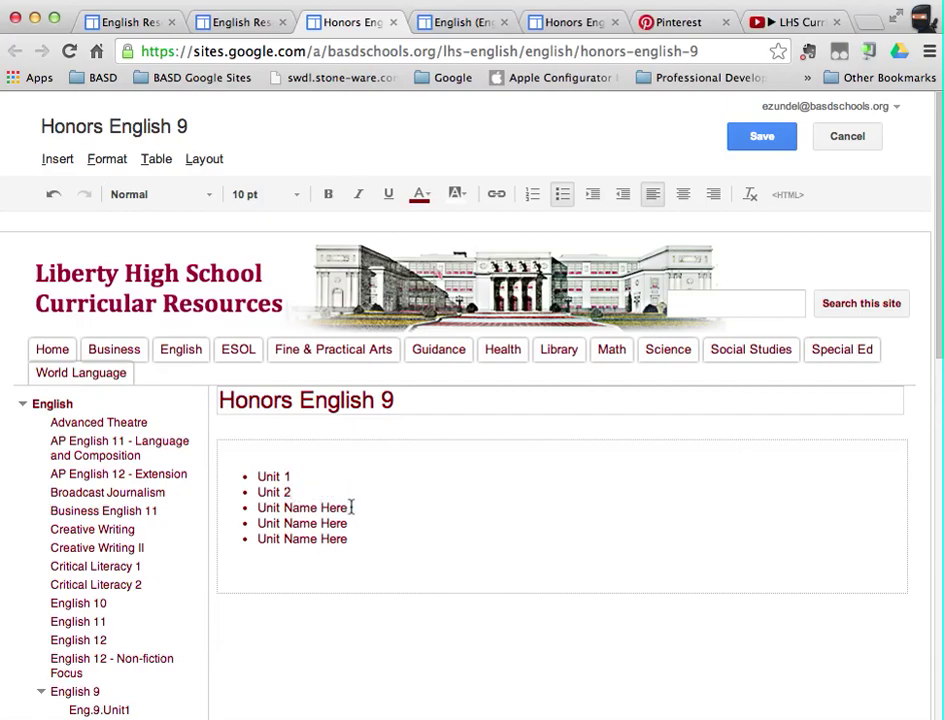
drag(350, 507, 286, 507)
text(3)
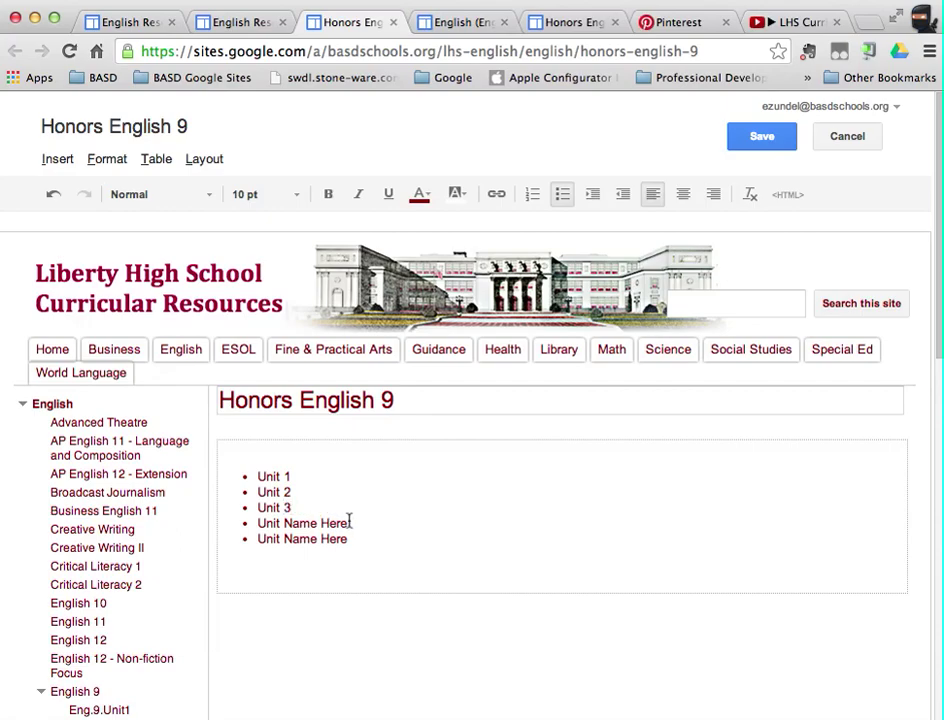
drag(348, 522, 287, 523)
text(4)
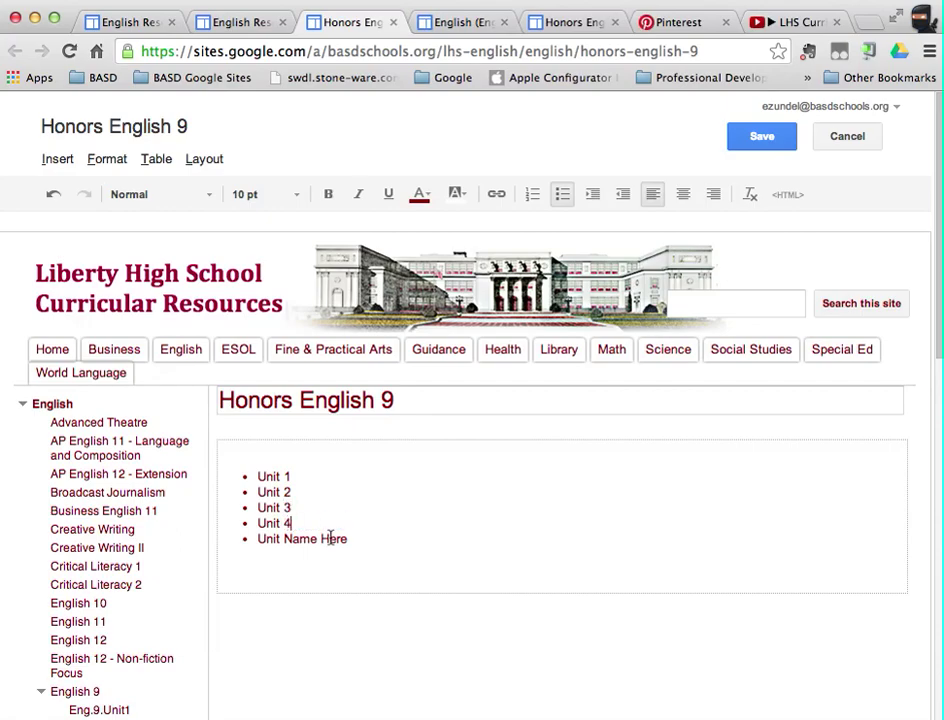
drag(349, 540, 285, 545)
text(5)
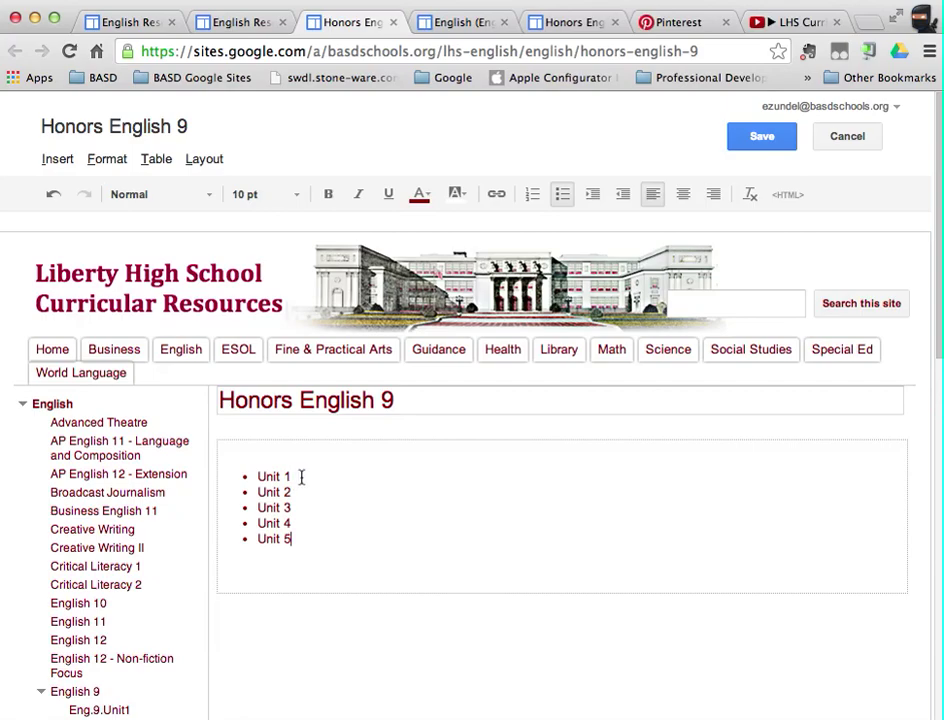
drag(301, 478, 256, 476)
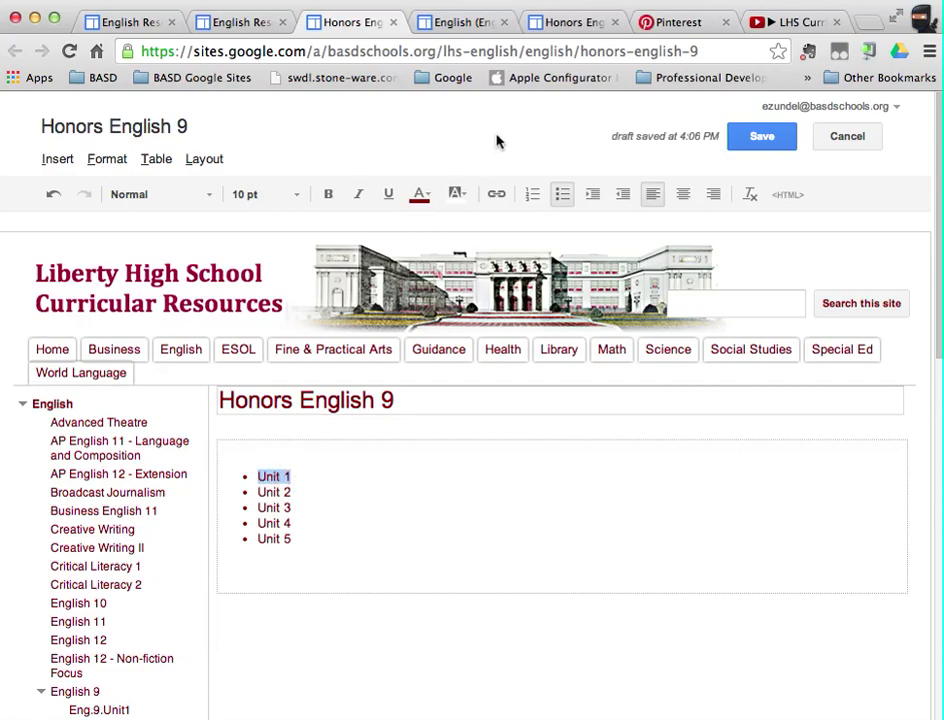
Start a link on 'Unit 1' and choose Create new page in the Create Link dialog.
click(496, 195)
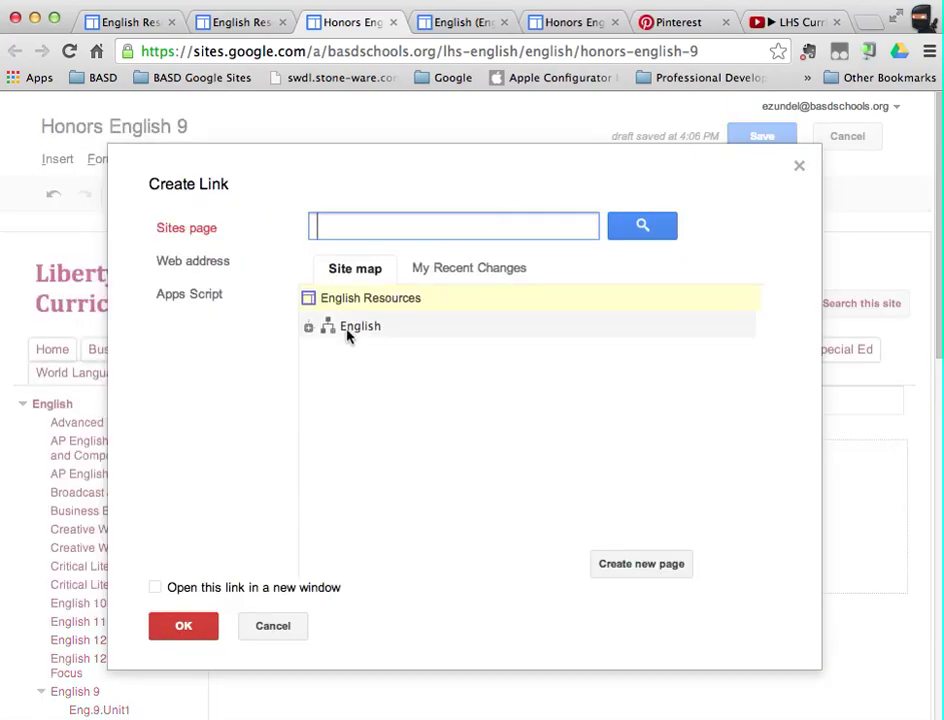
click(644, 566)
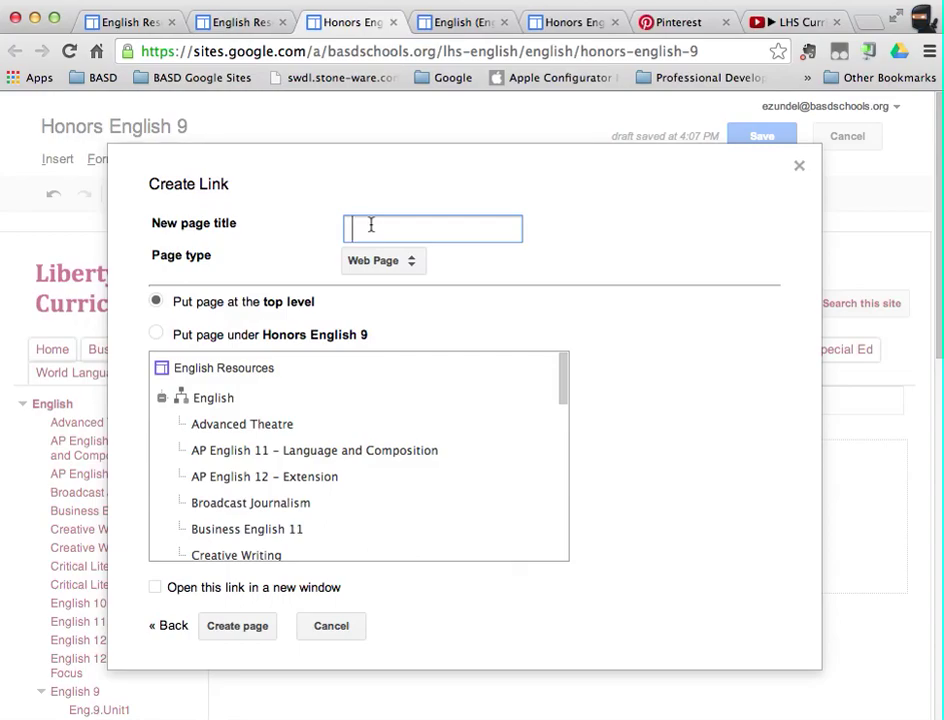
Create Unit Page 'H.Eng.09 Unit1' under Honors English 9, opening in a new window.
text(H.Eng.09 Unit1)
click(384, 275)
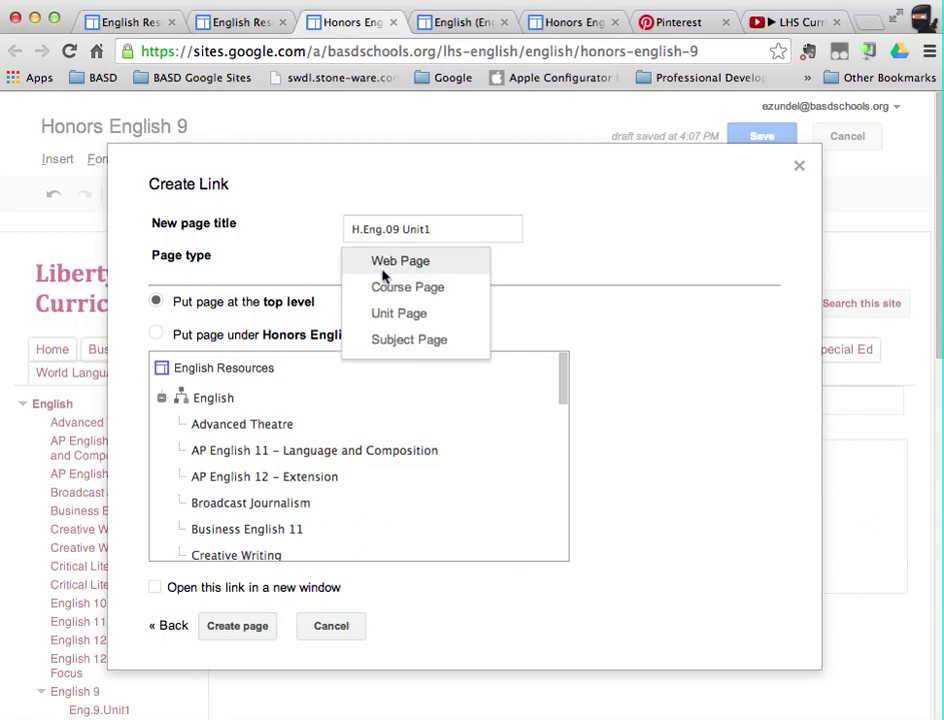
click(399, 314)
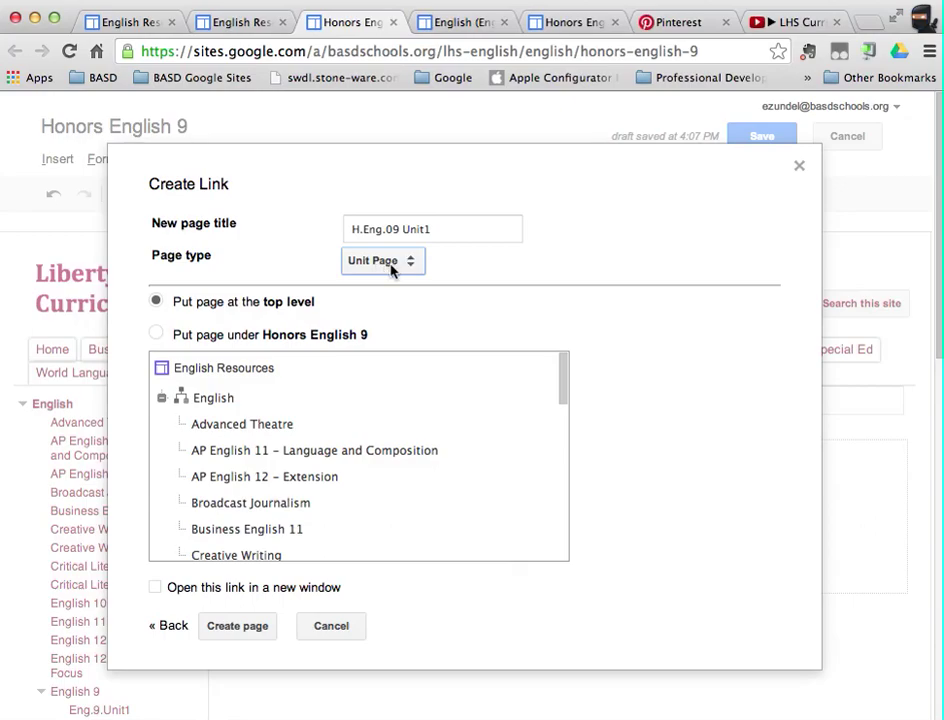
click(158, 336)
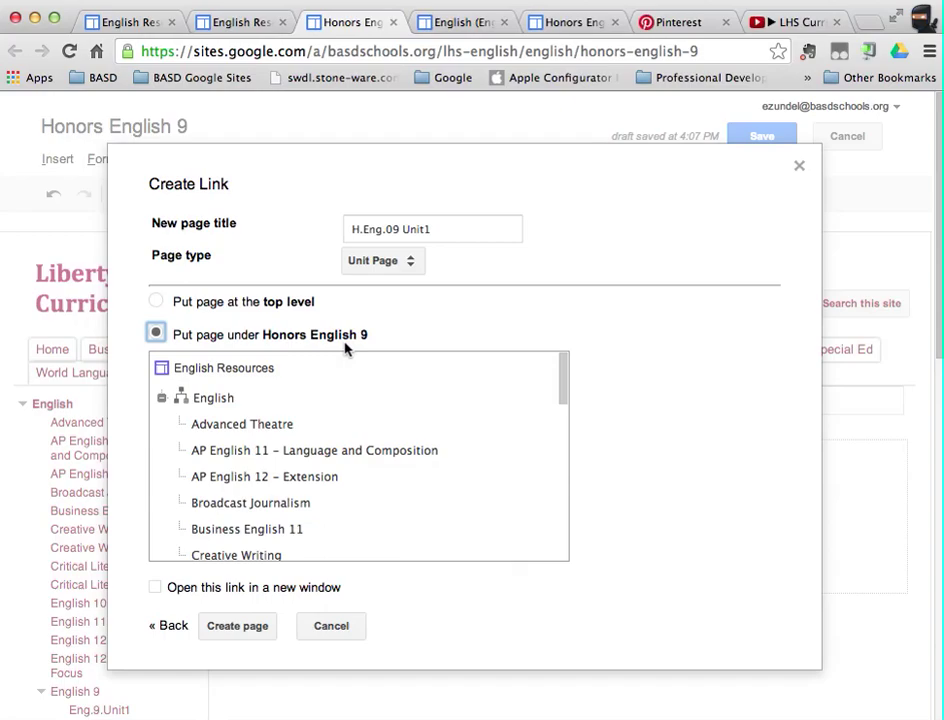
click(426, 231)
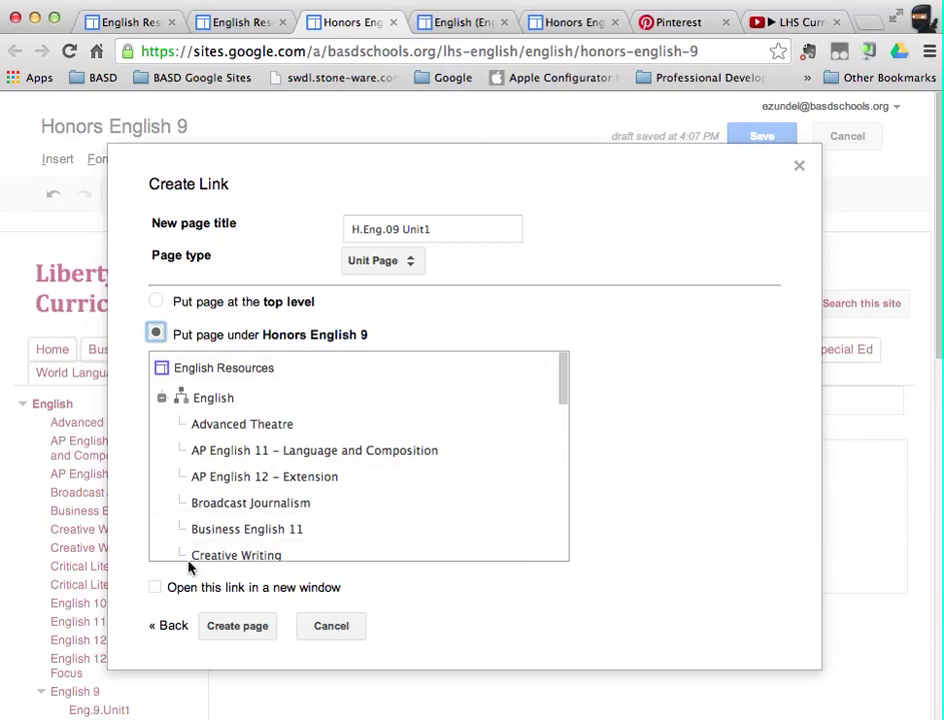
click(155, 589)
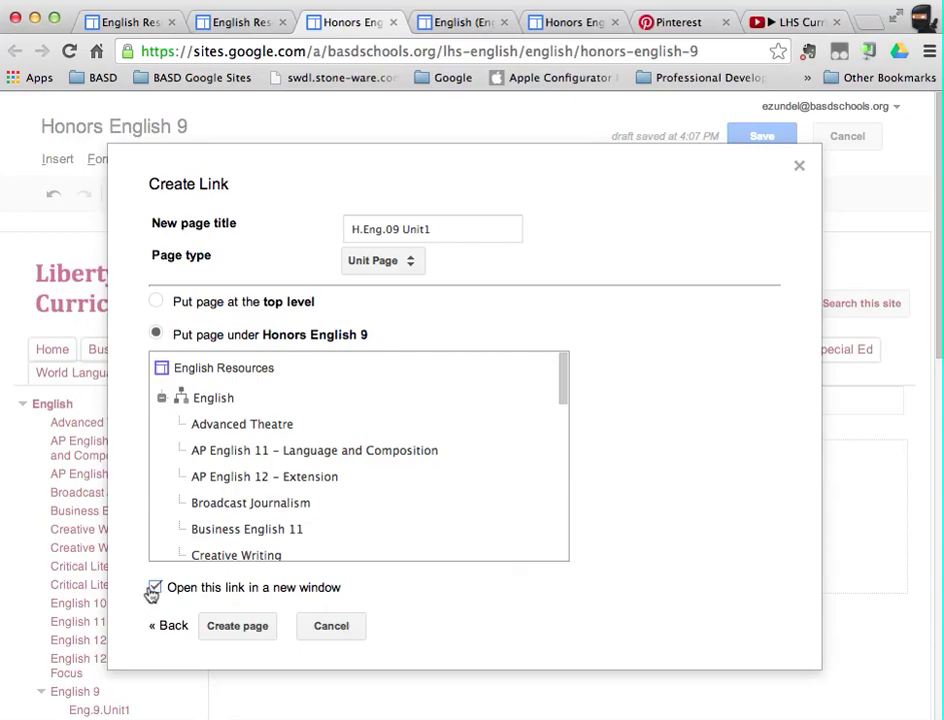
click(237, 626)
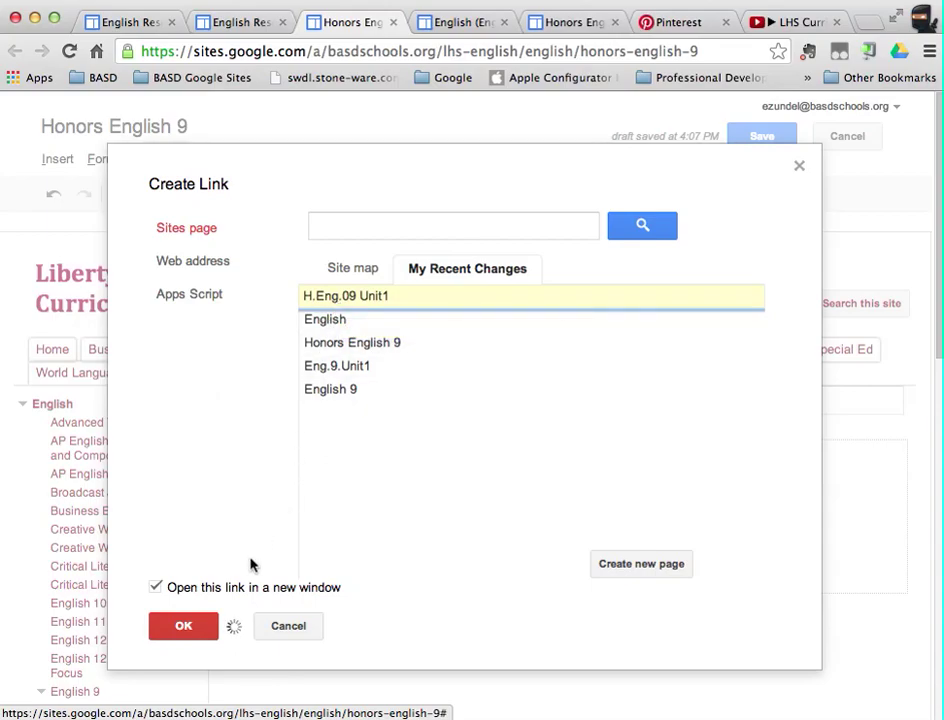
Confirm the Unit 1 link to H.Eng.09 Unit1 and save the Honors English 9 page.
click(184, 627)
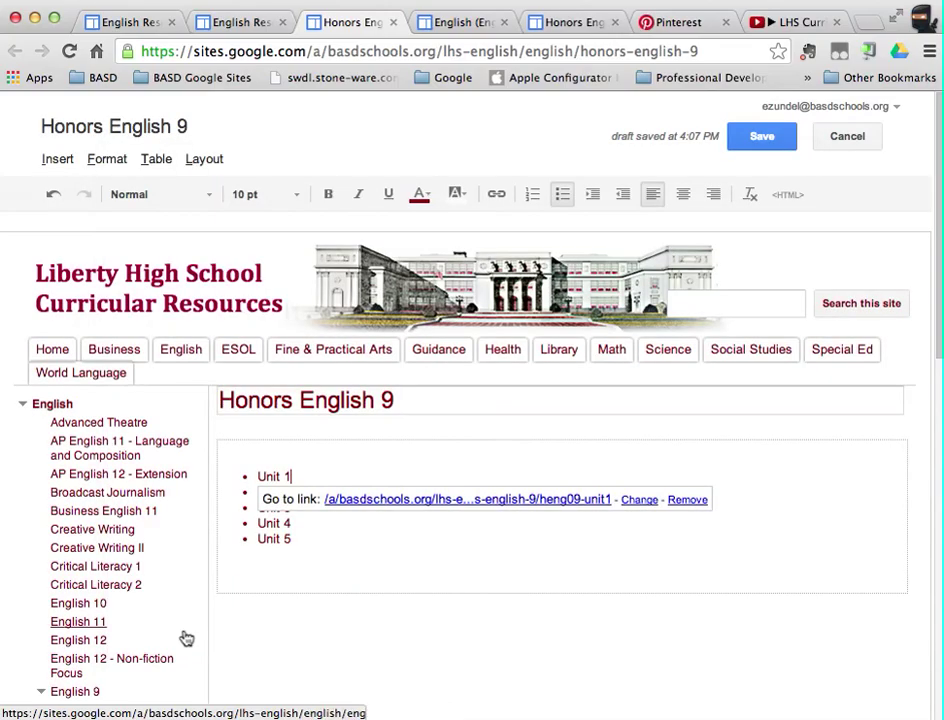
click(760, 135)
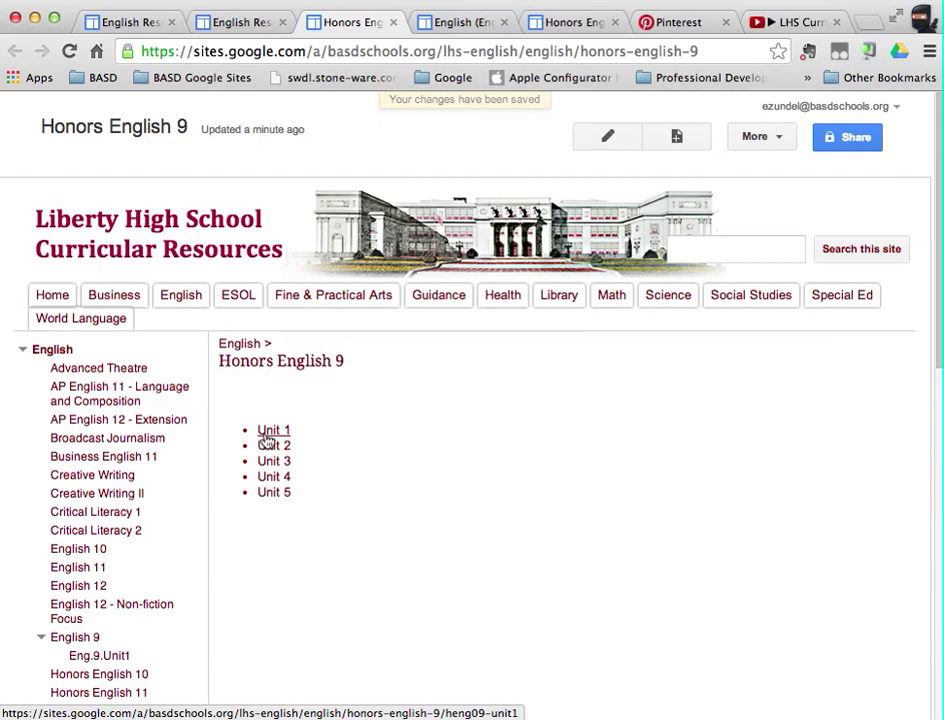
Open the H.Eng.09 Unit1 page via the Unit 1 link and browse its eight default folders.
click(266, 440)
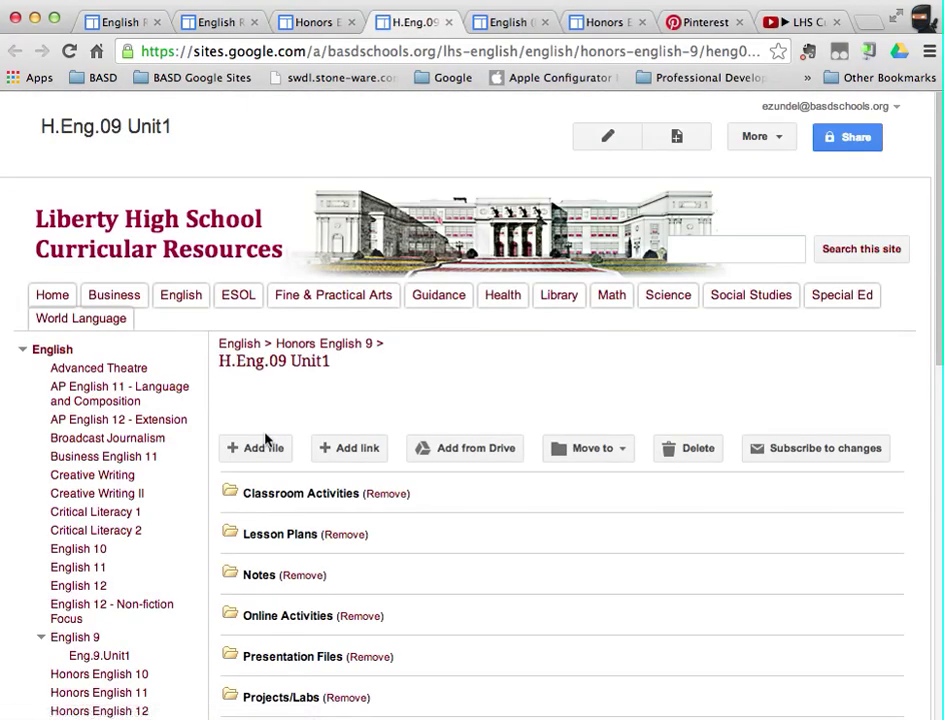
scroll(266, 438, down, 3)
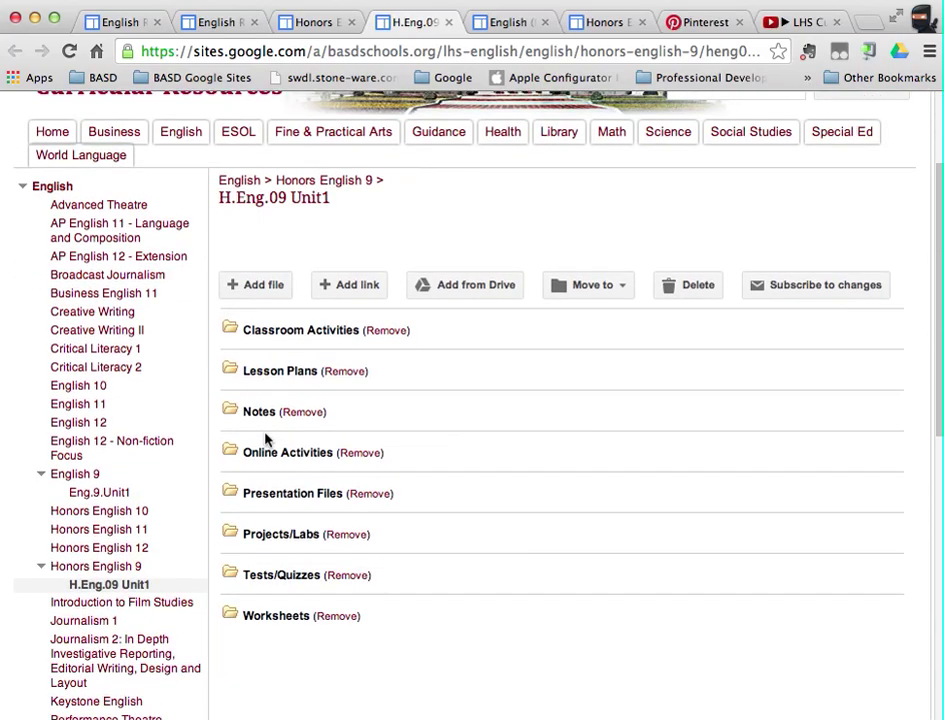